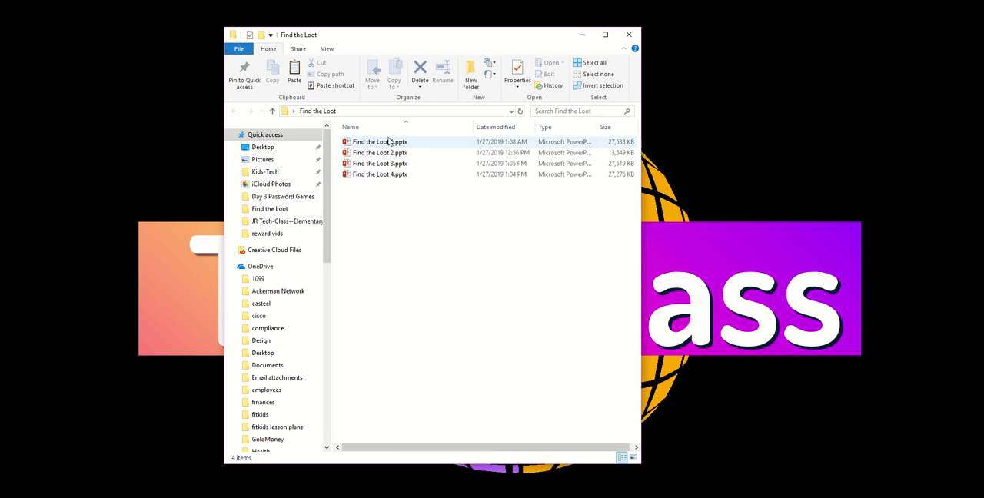
double_click(380, 174)
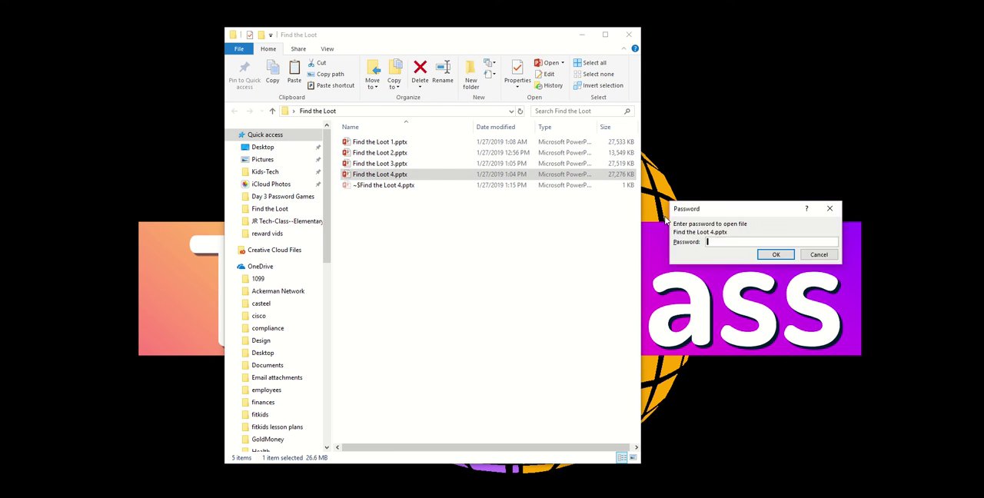
left_click_drag(757, 204, 483, 237)
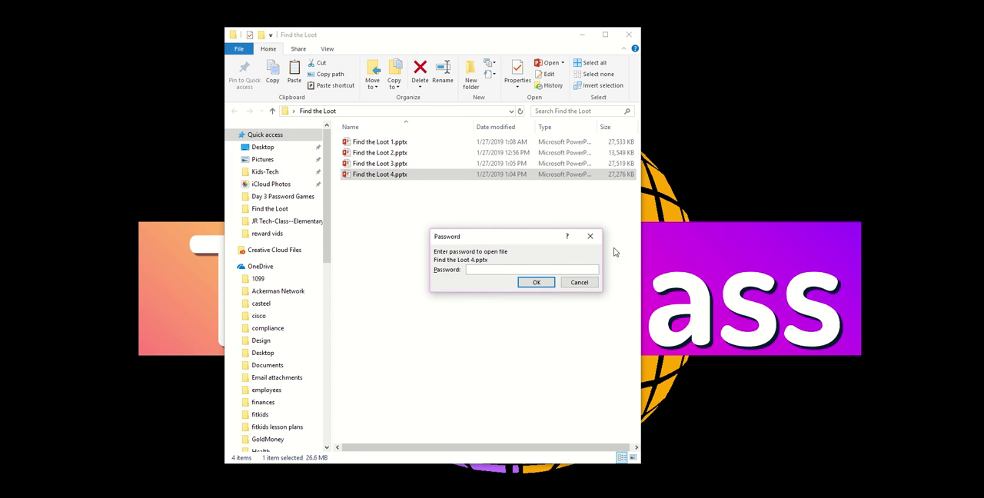
left_click(589, 284)
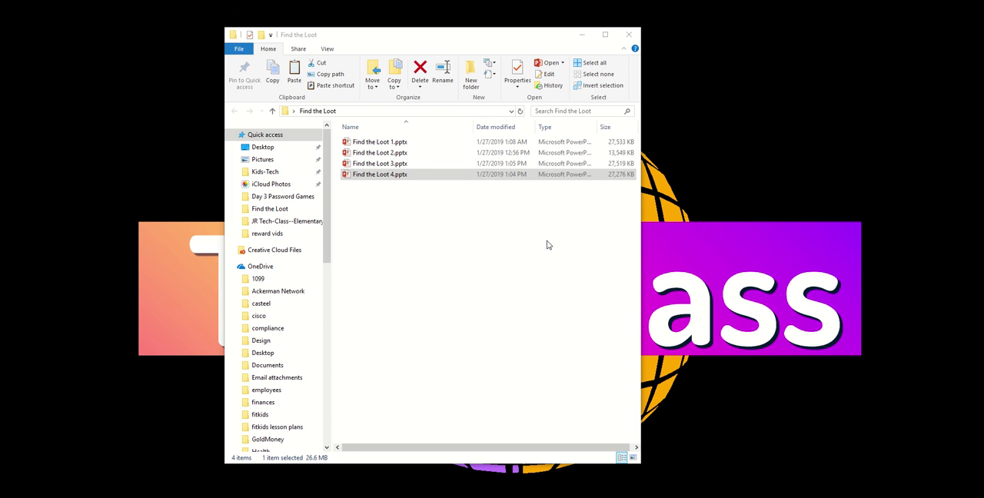